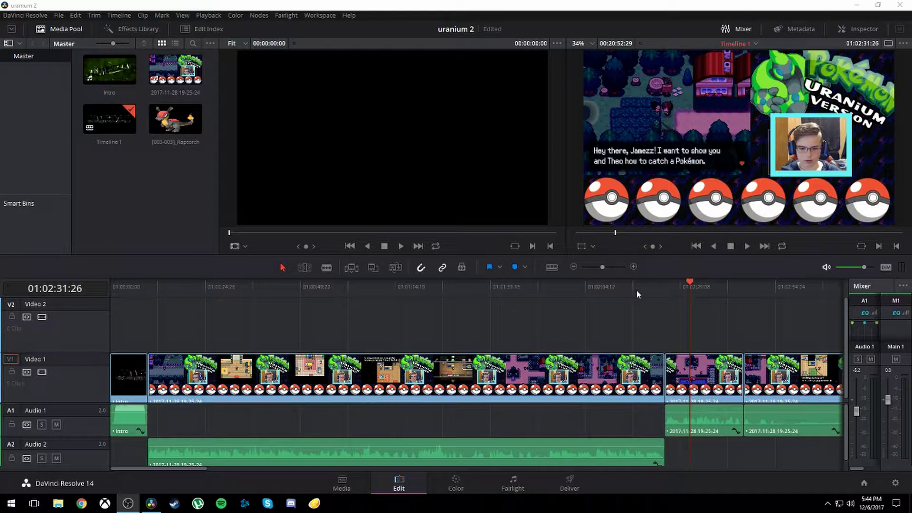
- Scrub the playhead back to 01:02:01:01 and select the gameplay clip on Audio 2
{"action": "left_click_drag", "start_coordinate": [686, 284], "coordinate": [606, 273]}
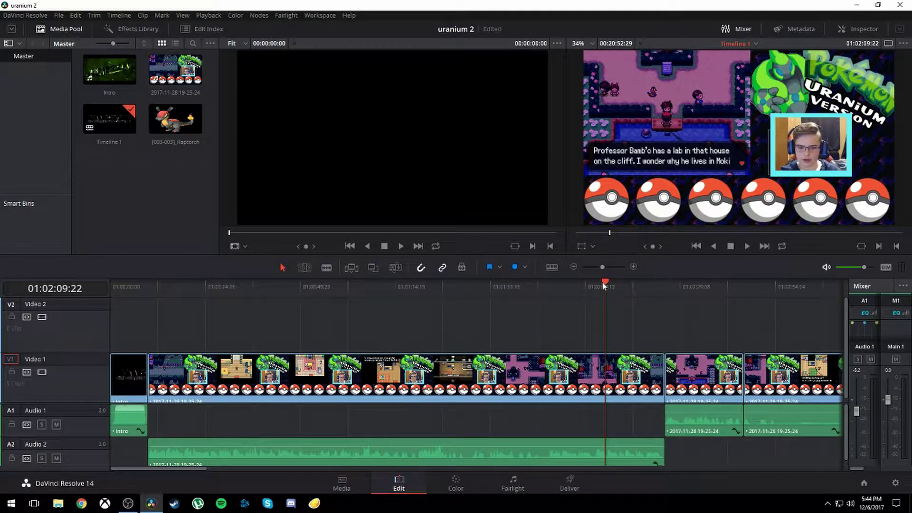
{"action": "left_click_drag", "start_coordinate": [604, 285], "coordinate": [572, 285]}
{"action": "left_click", "coordinate": [511, 375]}
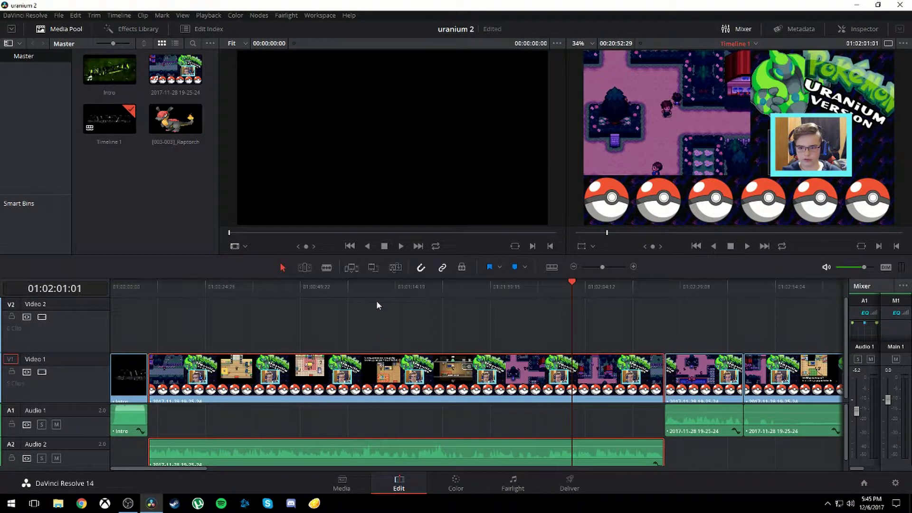
- Blade the gameplay clip at two points and select the short middle section
{"action": "left_click", "coordinate": [328, 268]}
{"action": "left_click", "coordinate": [402, 377]}
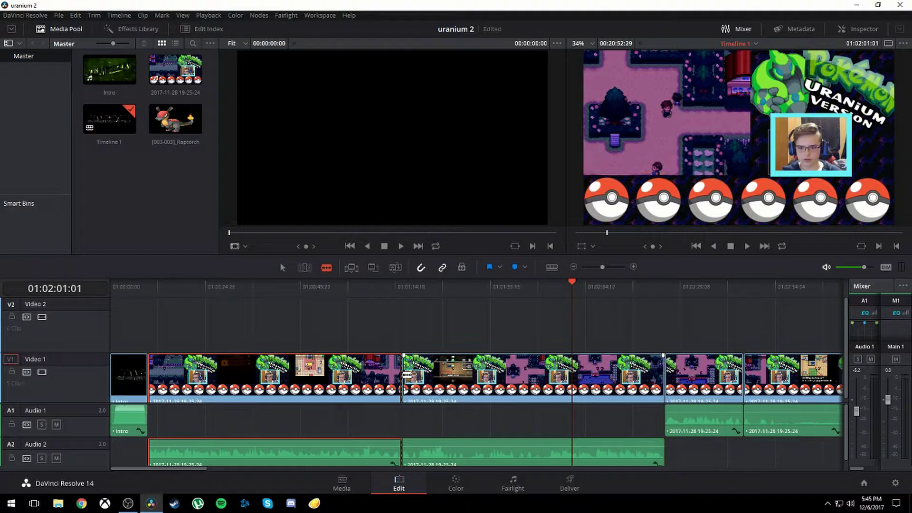
{"action": "left_click", "coordinate": [458, 371]}
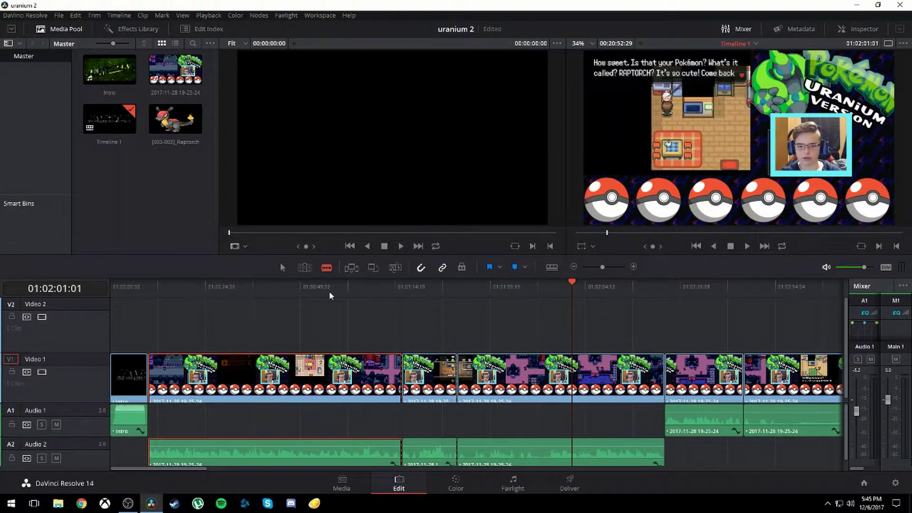
{"action": "left_click", "coordinate": [430, 388]}
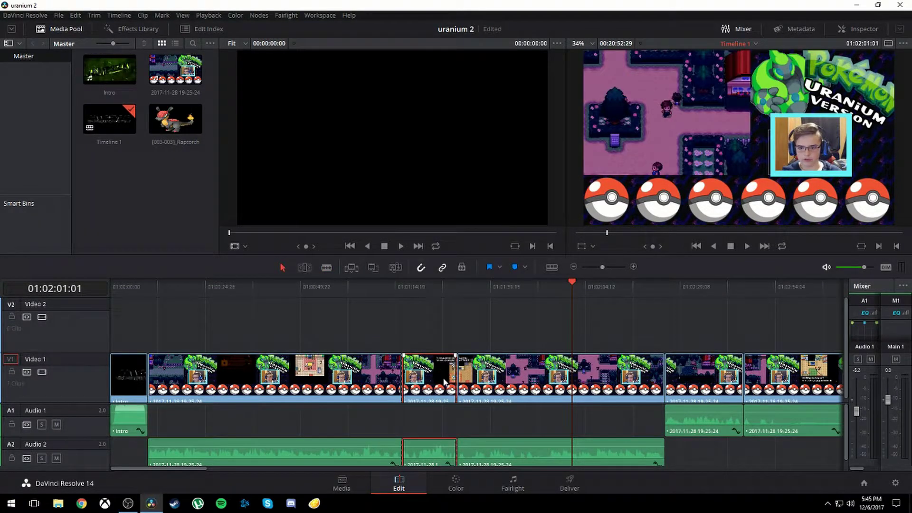
- Enable Dynamic Zoom with Linear easing in the Inspector, then scrub into the section
{"action": "left_click", "coordinate": [876, 32]}
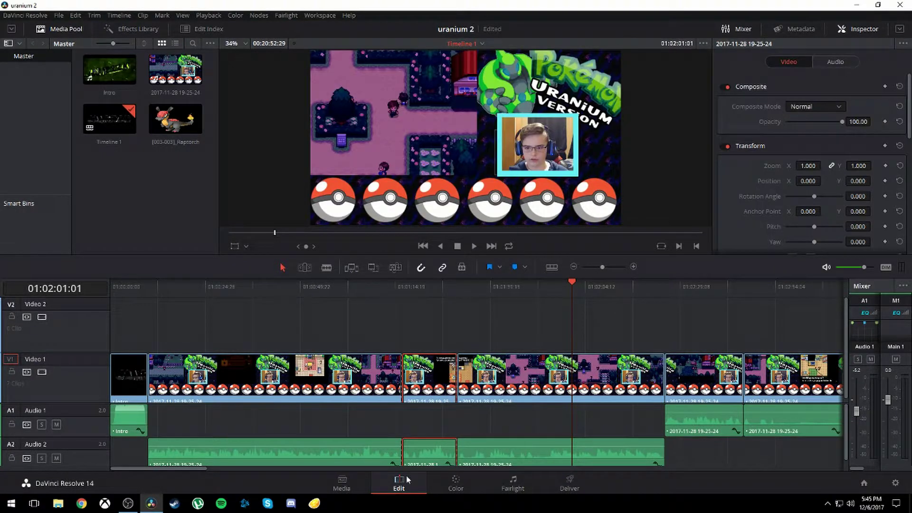
{"action": "scroll", "coordinate": [754, 155], "scroll_direction": "down", "scroll_amount": 1}
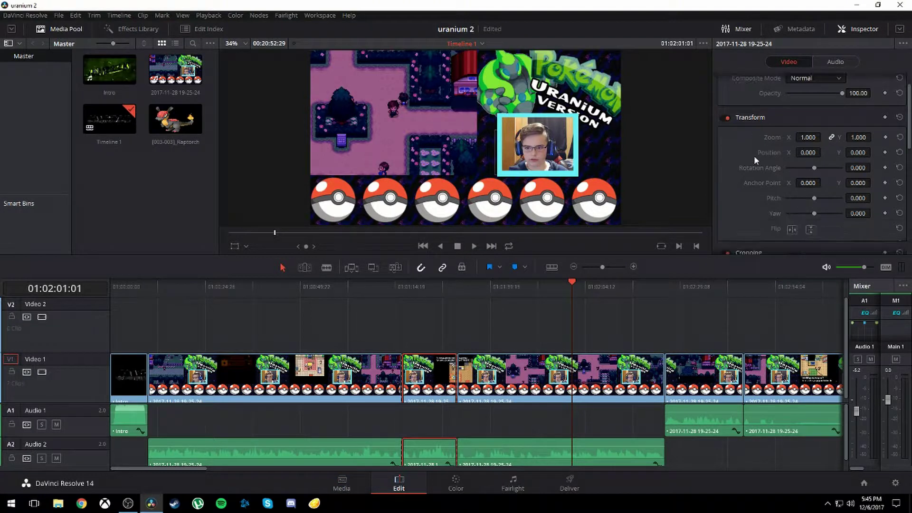
{"action": "scroll", "coordinate": [754, 153], "scroll_direction": "down", "scroll_amount": 1}
{"action": "scroll", "coordinate": [748, 164], "scroll_direction": "down", "scroll_amount": 1}
{"action": "scroll", "coordinate": [729, 187], "scroll_direction": "down", "scroll_amount": 1}
{"action": "scroll", "coordinate": [729, 186], "scroll_direction": "down", "scroll_amount": 2}
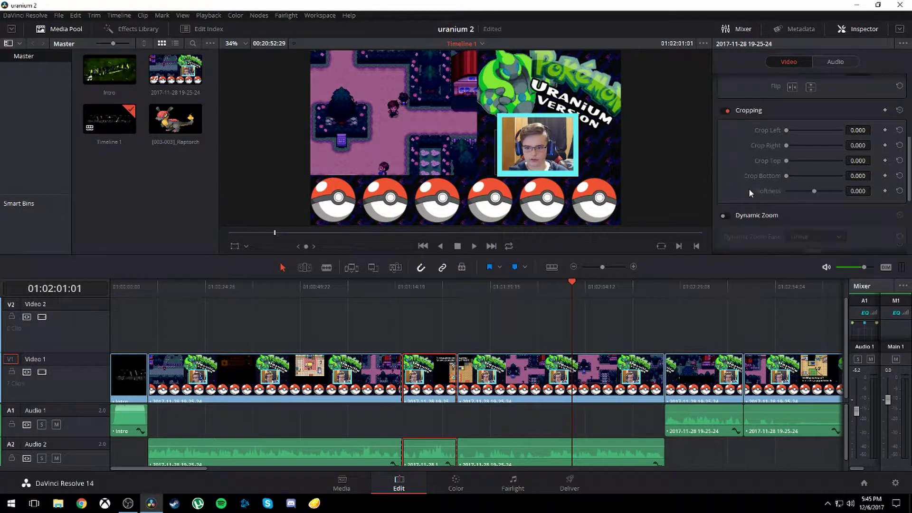
{"action": "scroll", "coordinate": [749, 188], "scroll_direction": "down", "scroll_amount": 1}
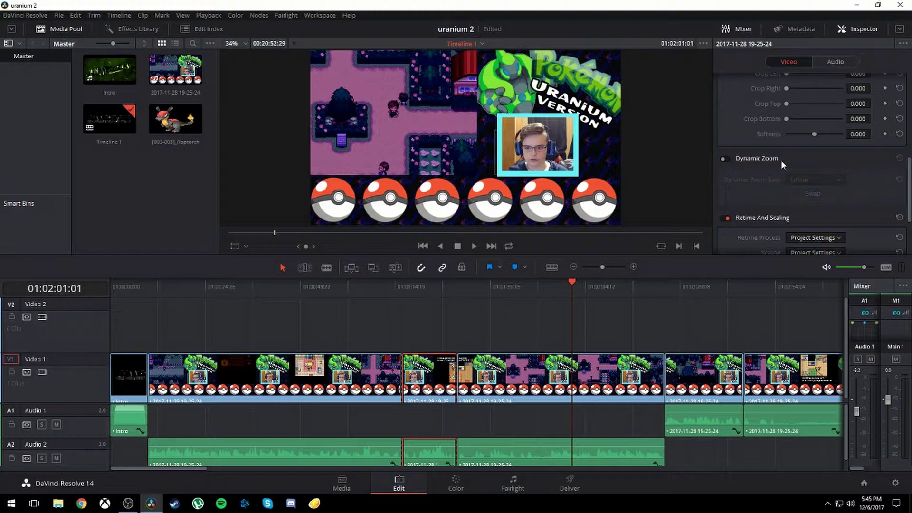
{"action": "left_click", "coordinate": [725, 159]}
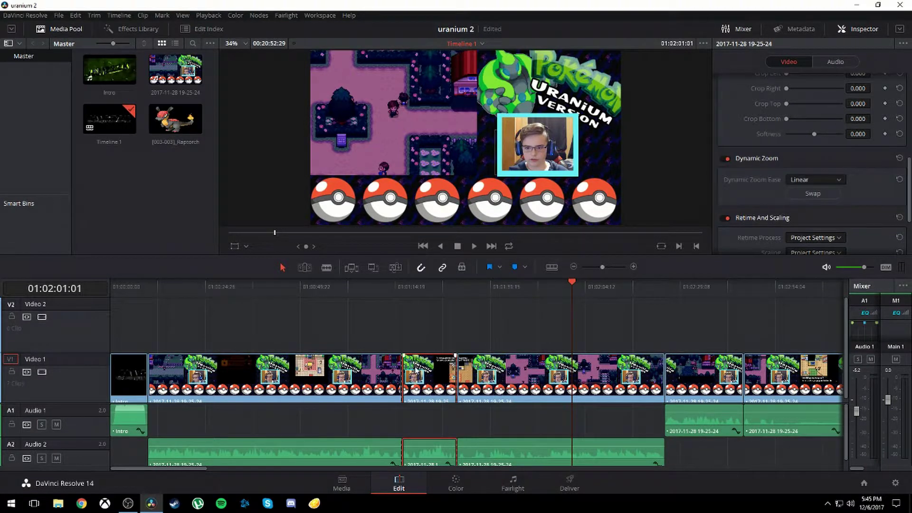
{"action": "left_click", "coordinate": [810, 178]}
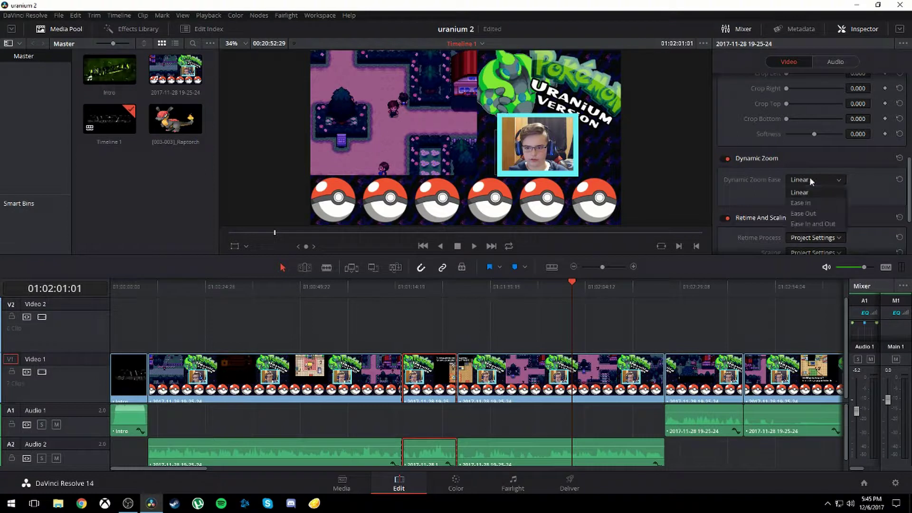
{"action": "left_click", "coordinate": [800, 193]}
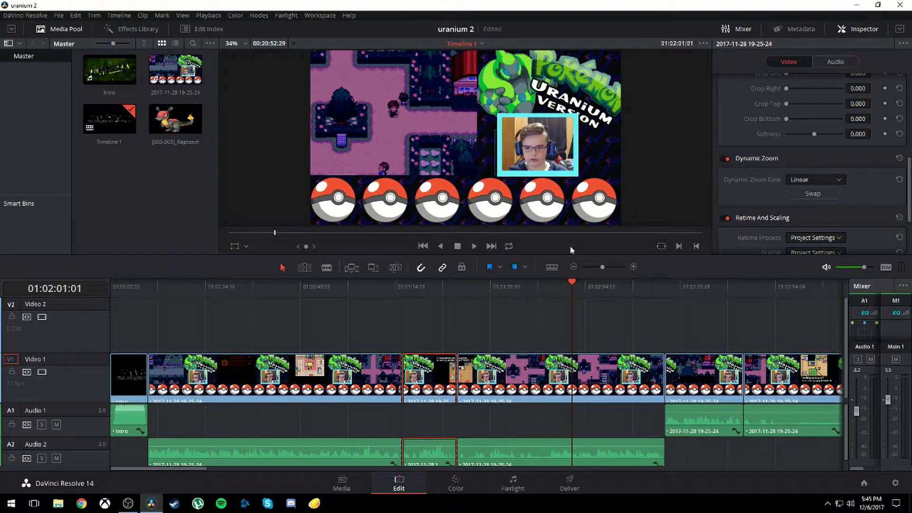
{"action": "left_click_drag", "start_coordinate": [574, 279], "coordinate": [438, 297]}
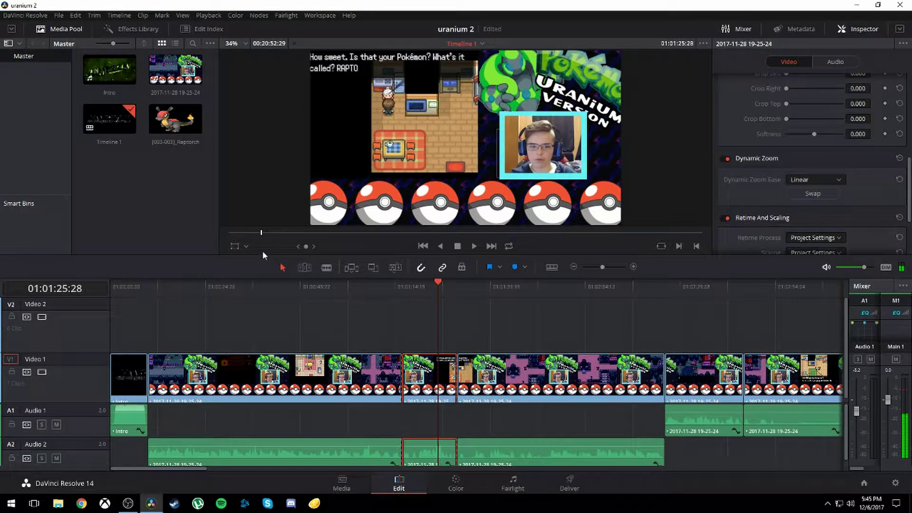
- Shrink the red end box onto the webcam overlay, enlarge the green box, then hide the guides
{"action": "left_click", "coordinate": [247, 245]}
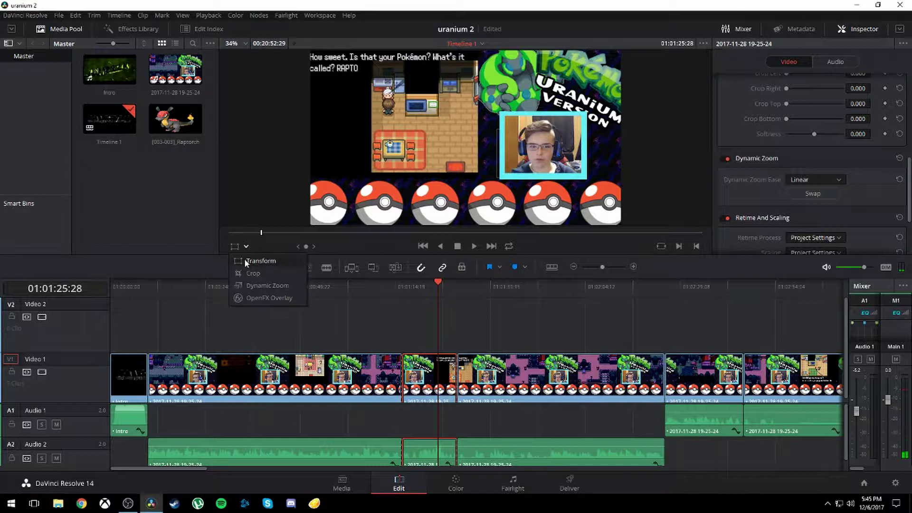
{"action": "left_click", "coordinate": [263, 288]}
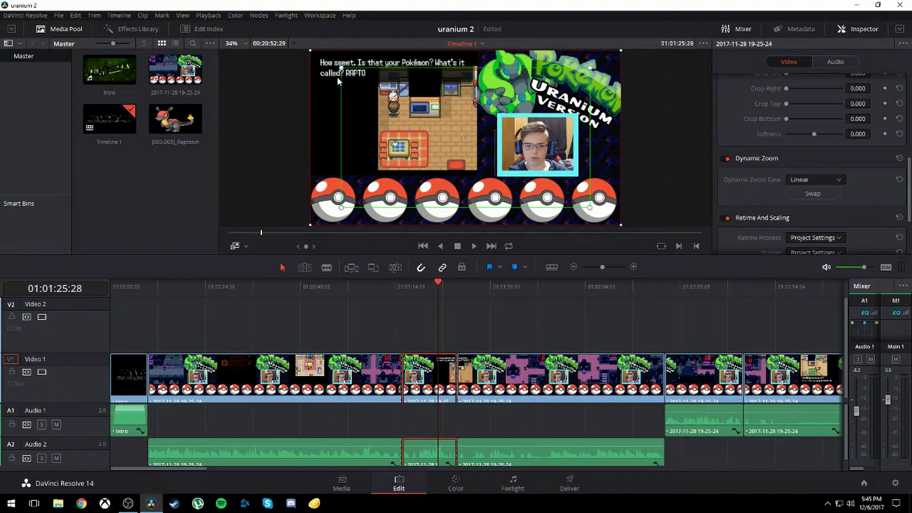
{"action": "mouse_move", "coordinate": [313, 55]}
{"action": "left_mouse_down"}
{"action": "mouse_move", "coordinate": [405, 106]}
{"action": "mouse_move", "coordinate": [479, 127]}
{"action": "mouse_move", "coordinate": [505, 125]}
{"action": "left_mouse_up"}
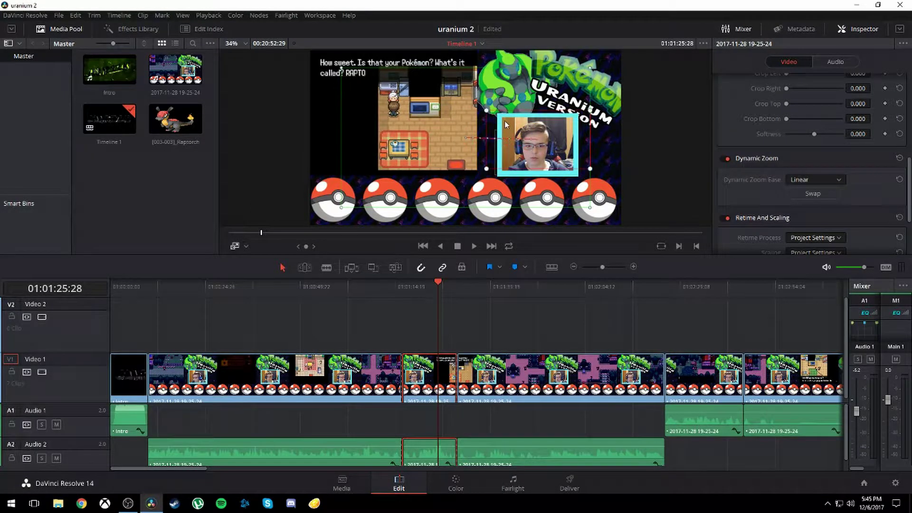
{"action": "left_click_drag", "start_coordinate": [505, 122], "coordinate": [503, 128]}
{"action": "left_click_drag", "start_coordinate": [343, 74], "coordinate": [319, 60]}
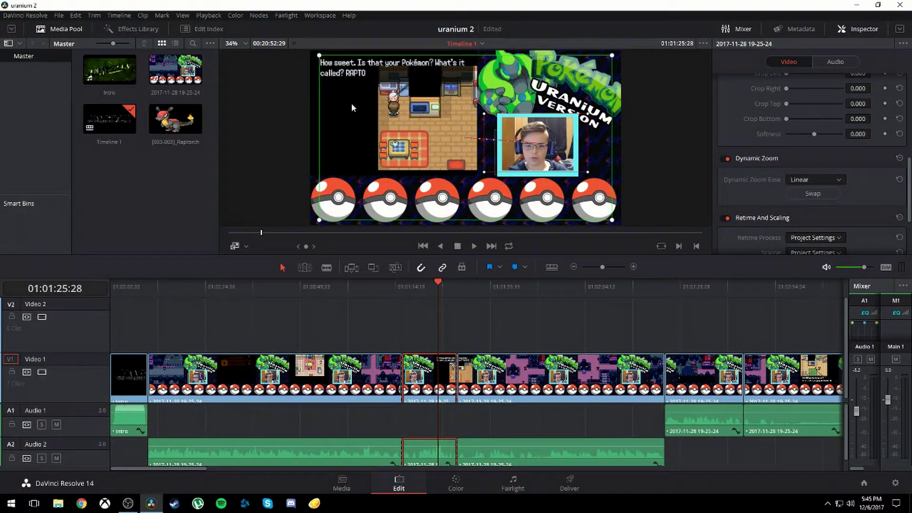
{"action": "left_click", "coordinate": [235, 246]}
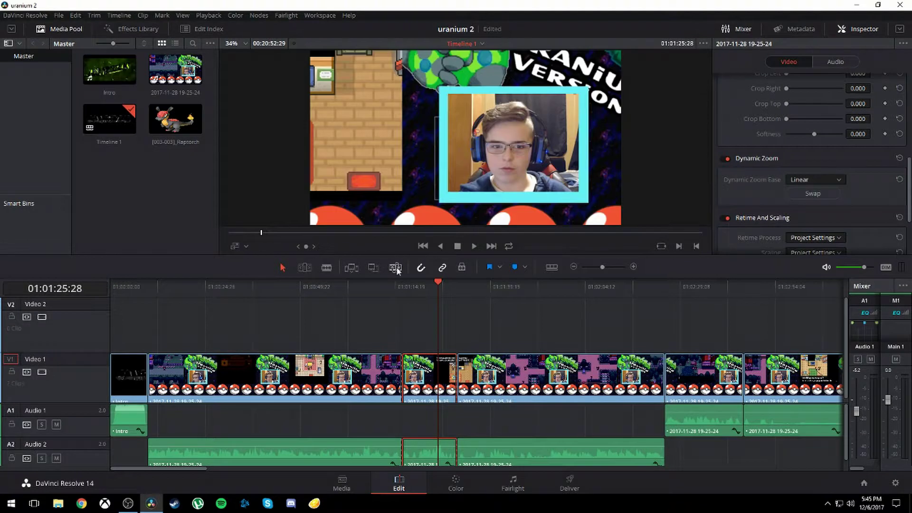
{"action": "left_click", "coordinate": [436, 283]}
{"action": "left_click_drag", "start_coordinate": [437, 284], "coordinate": [392, 284]}
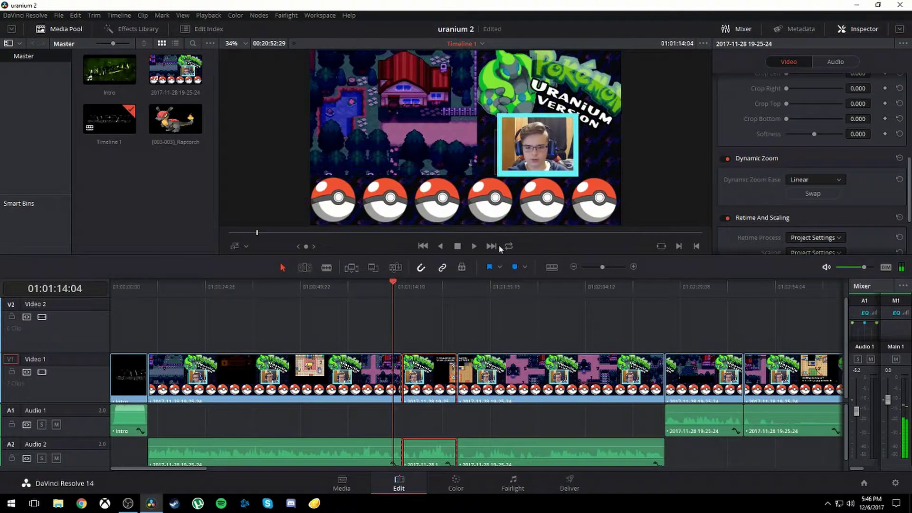
{"action": "left_click", "coordinate": [473, 246]}
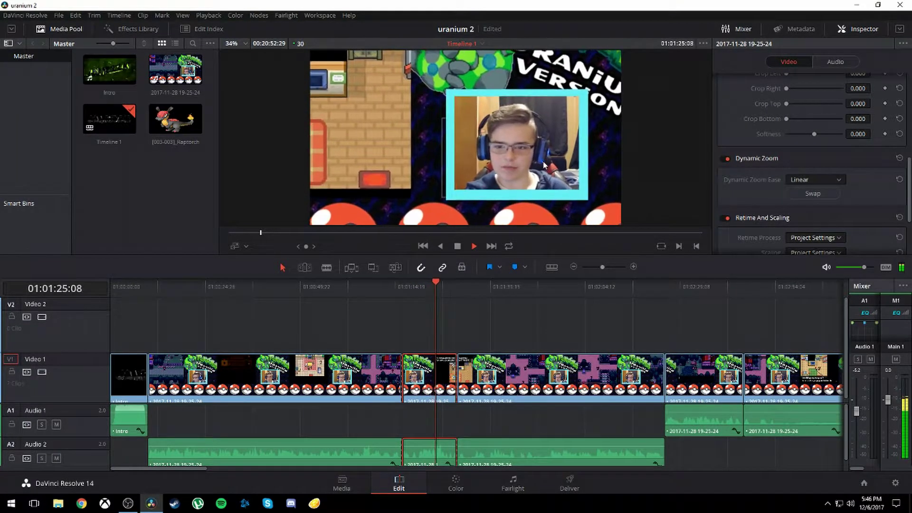
{"action": "left_click", "coordinate": [458, 246]}
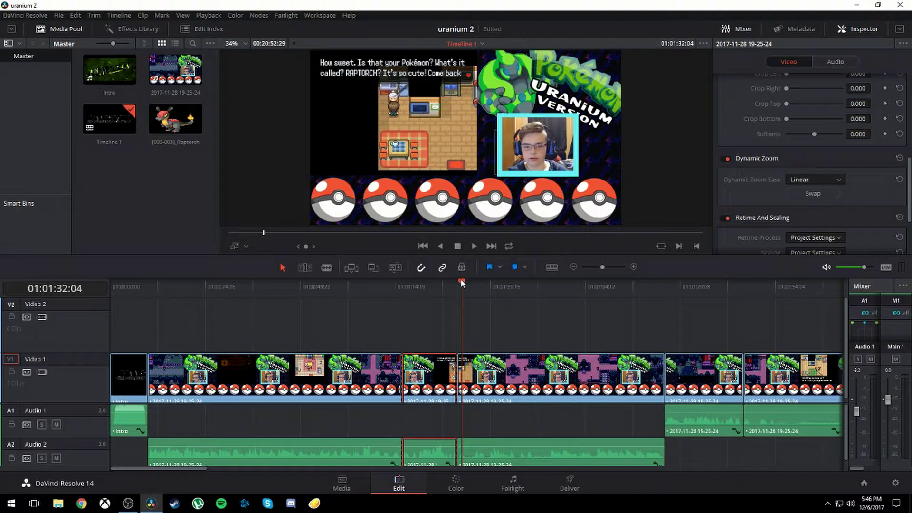
- Cut the Video 1 and Audio 2 clips at 01:01:27:24 with the Blade tool
{"action": "left_click_drag", "start_coordinate": [465, 279], "coordinate": [446, 282]}
{"action": "left_click", "coordinate": [327, 267]}
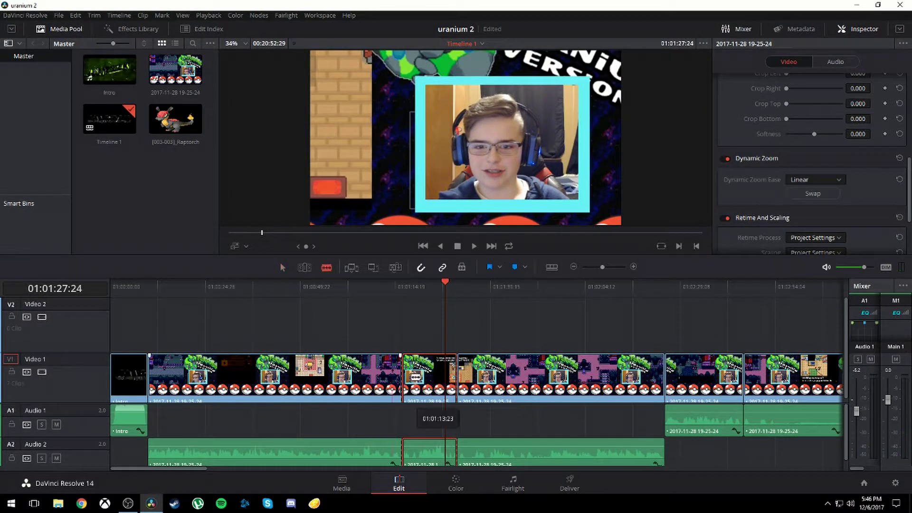
{"action": "left_click", "coordinate": [445, 374]}
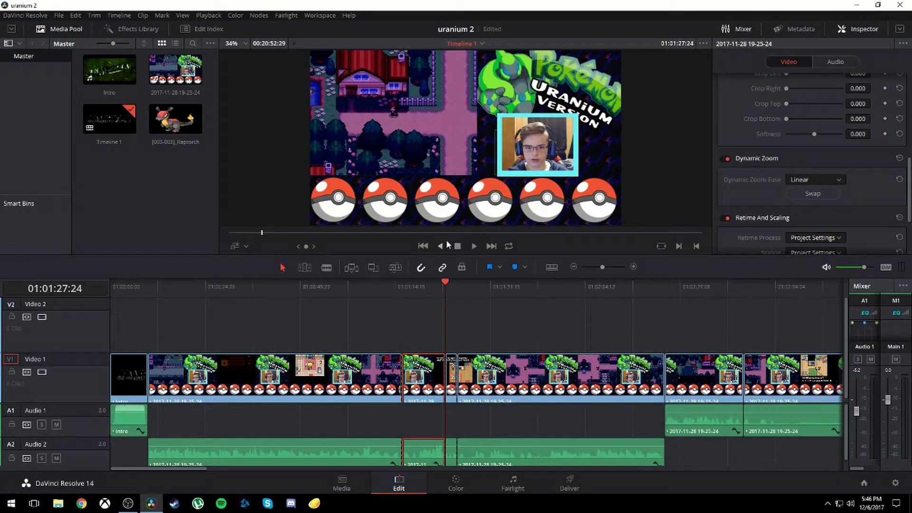
- Review the zoom playback and select the short clip after the new cut
{"action": "left_click", "coordinate": [474, 248]}
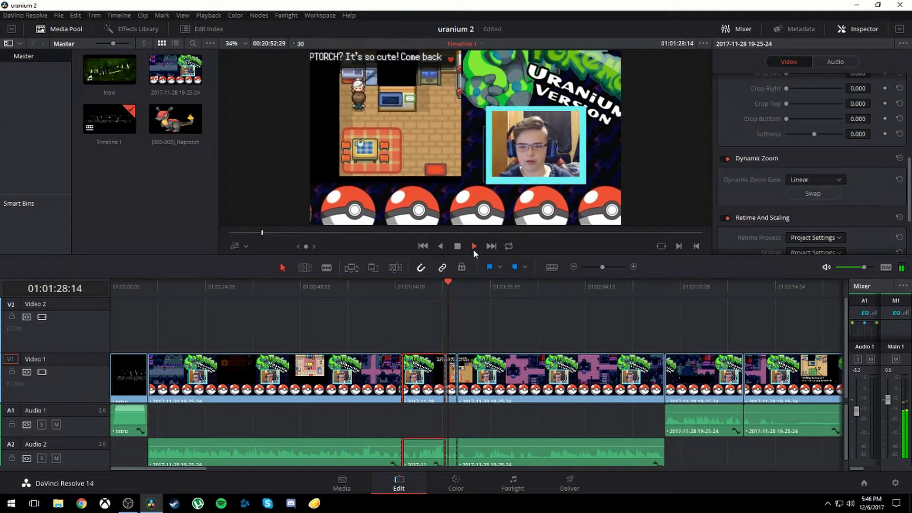
{"action": "left_click", "coordinate": [441, 247]}
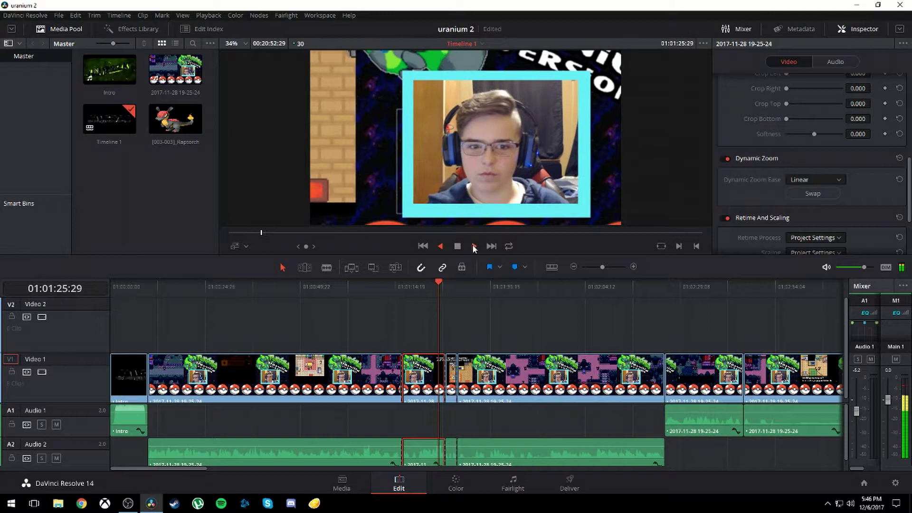
{"action": "left_click", "coordinate": [473, 245]}
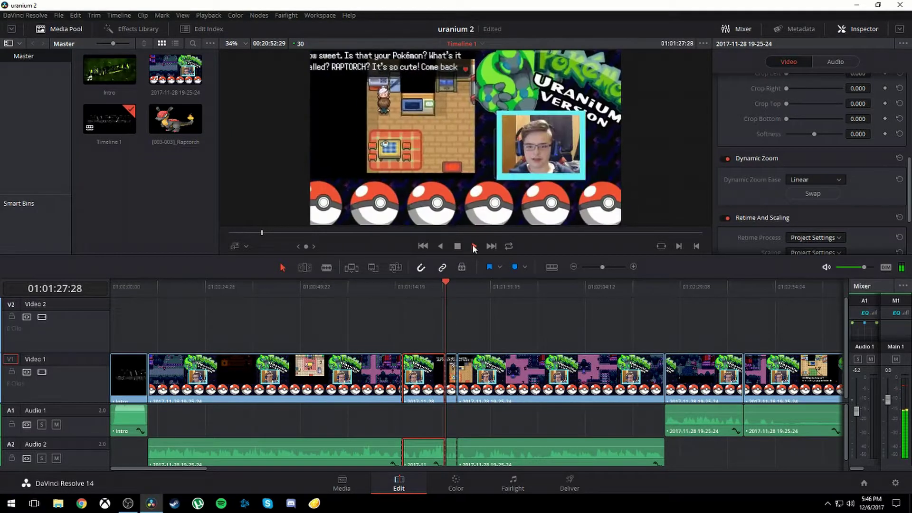
{"action": "left_click", "coordinate": [458, 247]}
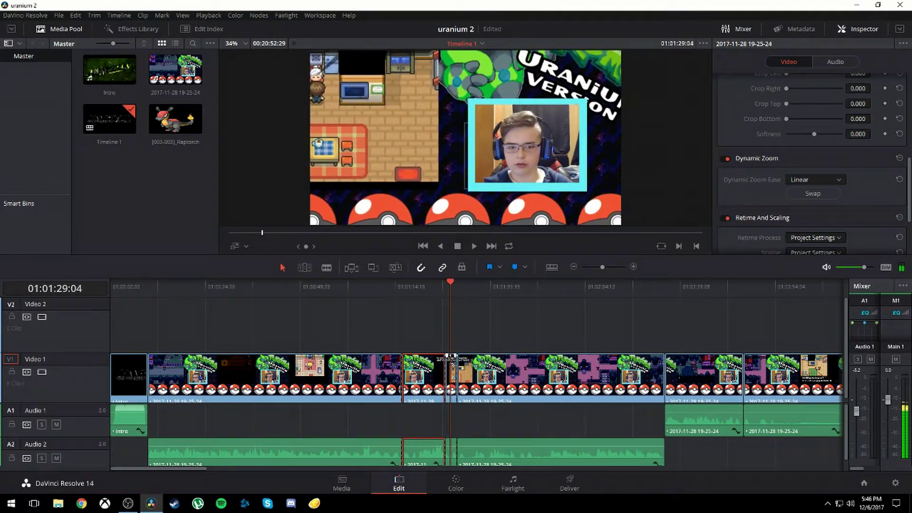
{"action": "left_click", "coordinate": [451, 376]}
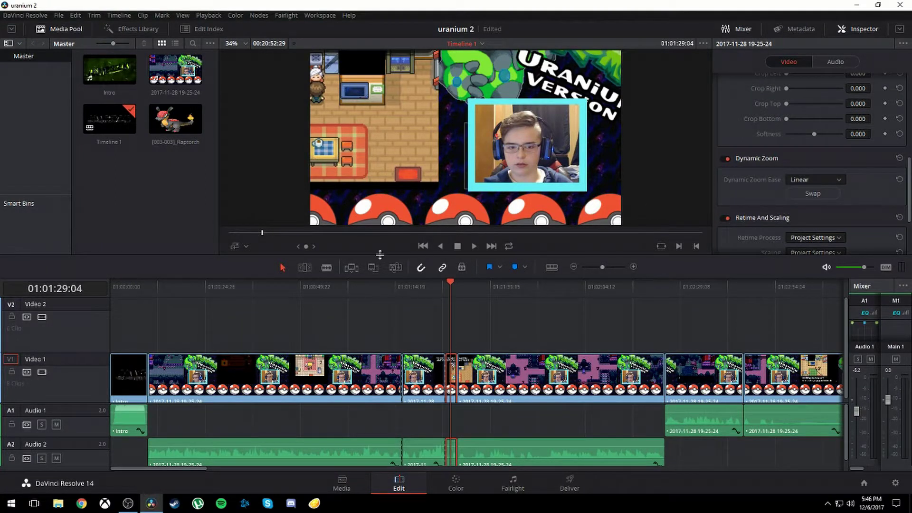
{"action": "left_click", "coordinate": [247, 247]}
- Show the Dynamic Zoom guides, nudge the outer box, and tighten the start box around the webcam
{"action": "left_click", "coordinate": [264, 285]}
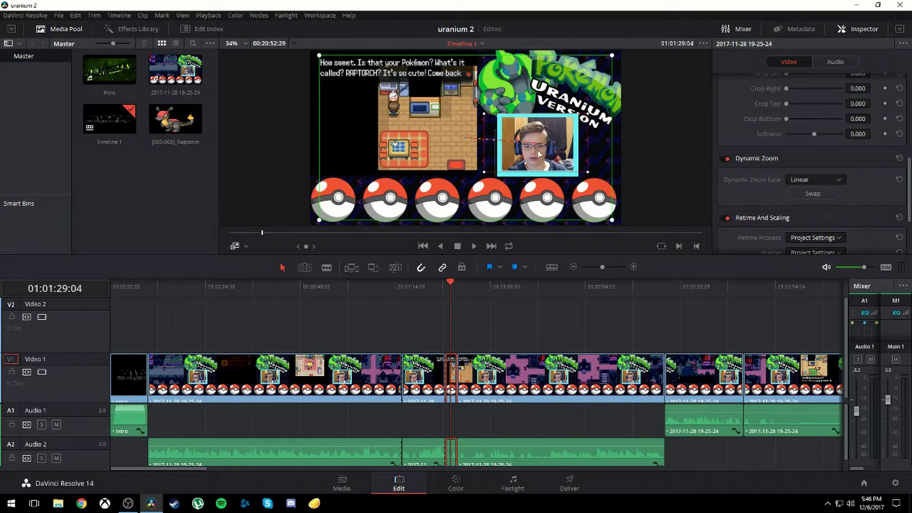
{"action": "left_click_drag", "start_coordinate": [539, 154], "coordinate": [544, 158]}
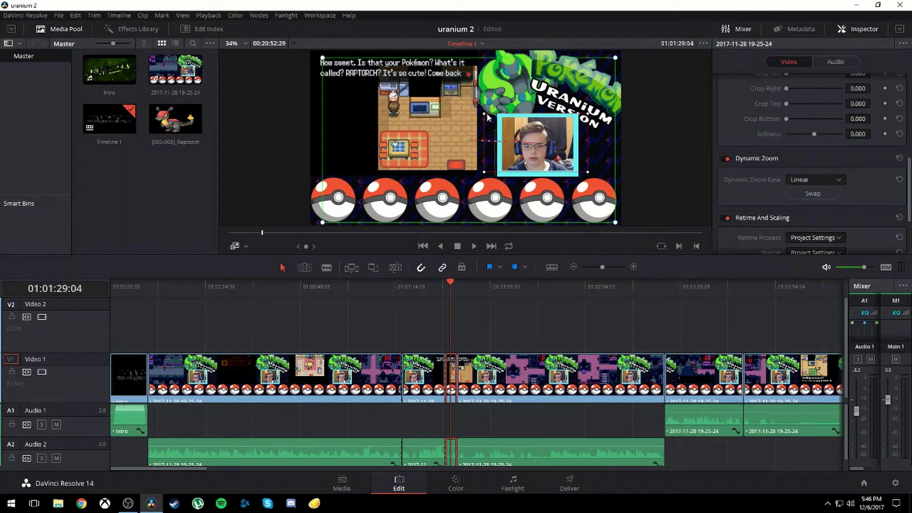
{"action": "mouse_move", "coordinate": [487, 118]}
{"action": "left_mouse_down"}
{"action": "mouse_move", "coordinate": [484, 137]}
{"action": "mouse_move", "coordinate": [415, 117]}
{"action": "mouse_move", "coordinate": [338, 73]}
{"action": "mouse_move", "coordinate": [422, 119]}
{"action": "left_mouse_up"}
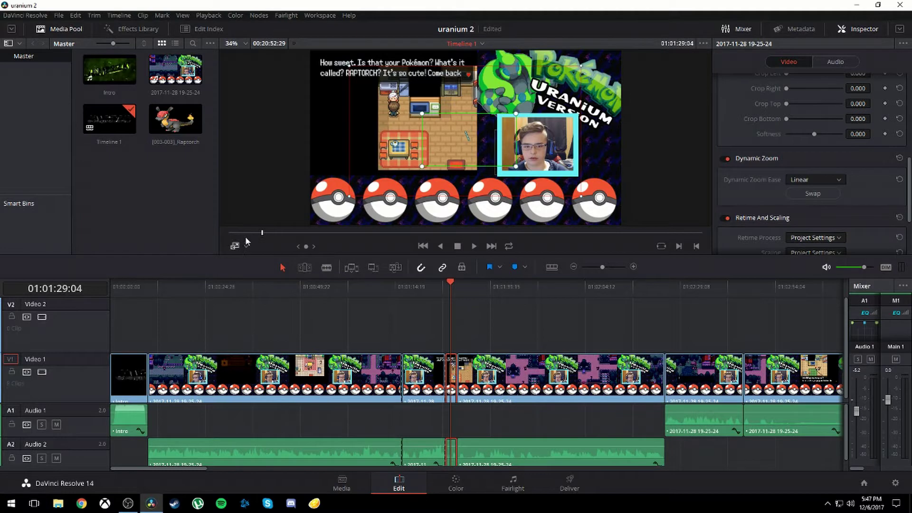
{"action": "left_click_drag", "start_coordinate": [443, 283], "coordinate": [433, 282]}
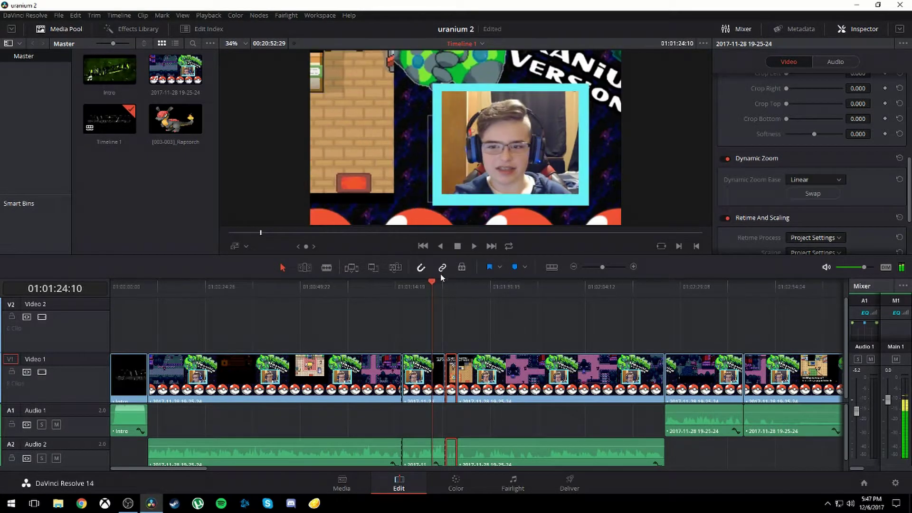
{"action": "left_click", "coordinate": [471, 247]}
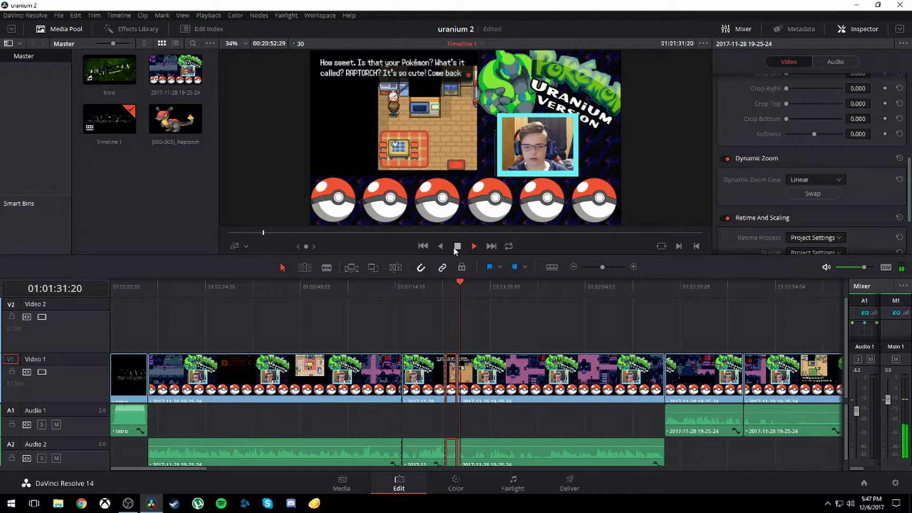
{"action": "left_click", "coordinate": [456, 247]}
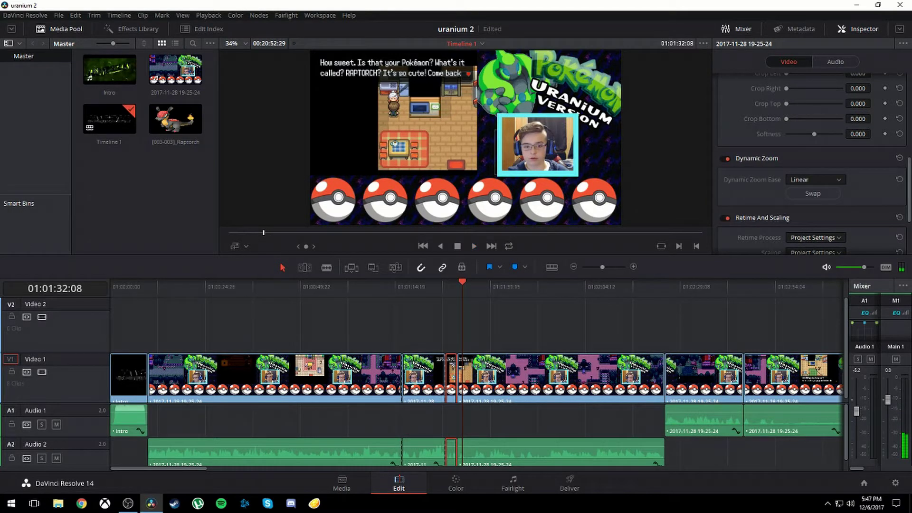